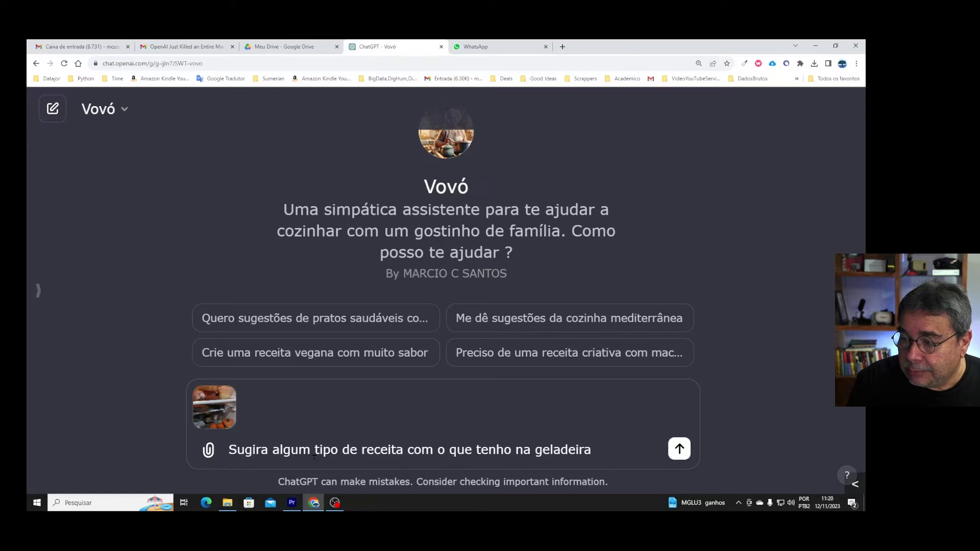
# Step: Send Vovó the fridge photo with the request "Sugira algum tipo de receita com o que tenho na geladeira"
pyautogui.press('Return')
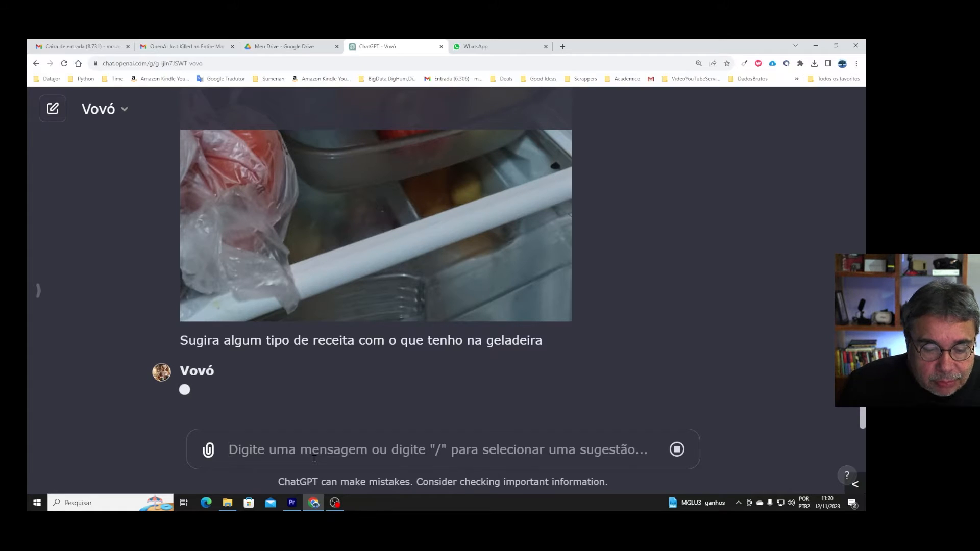
# Step: View the GeladeiraTeste photo from the Dall-E3 folder inside Imagens in the image viewer, and close it
pyautogui.click(227, 504)
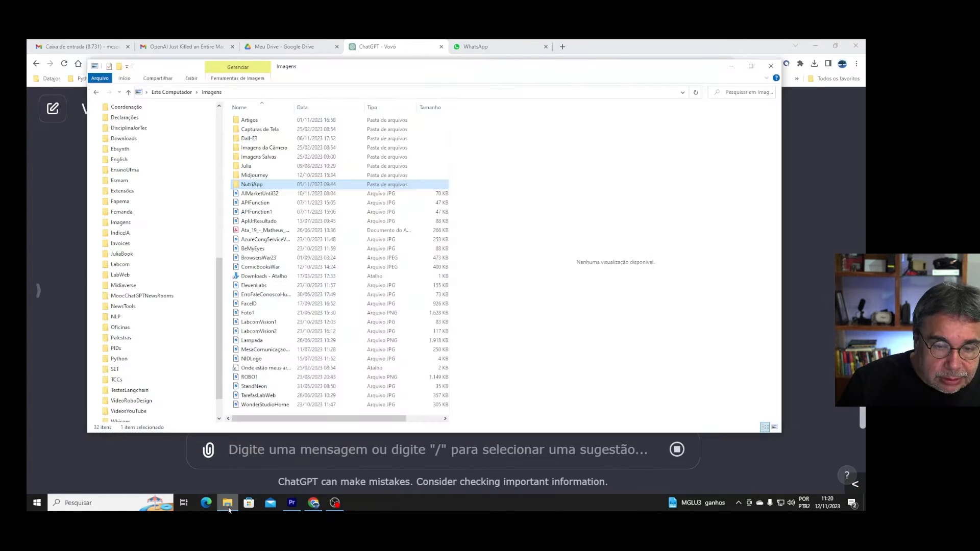
pyautogui.scroll(9, 141, 239)
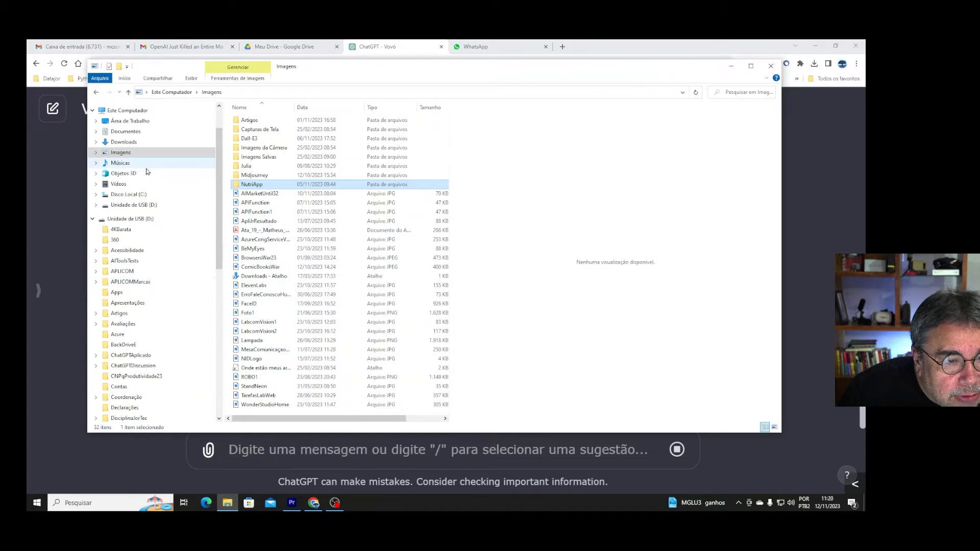
pyautogui.scroll(2, 153, 194)
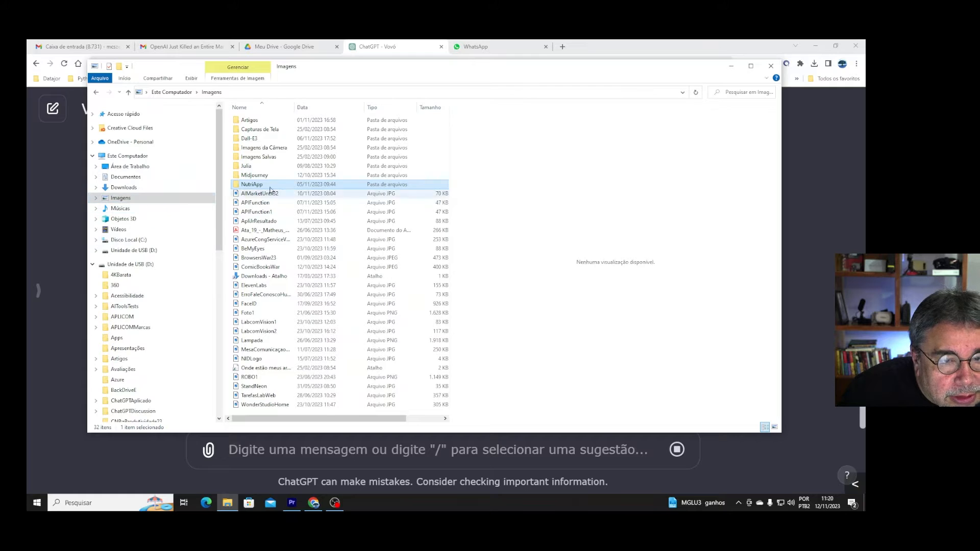
pyautogui.doubleClick(266, 141)
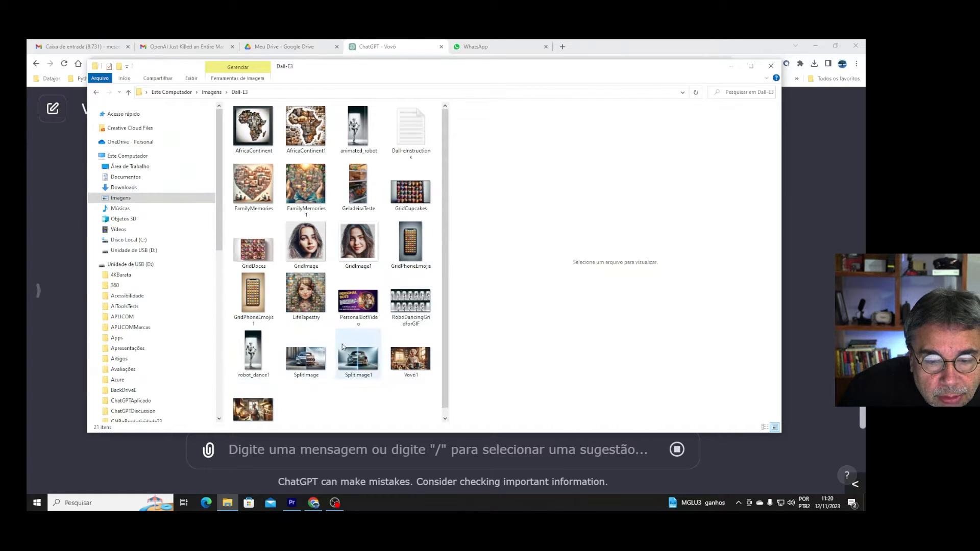
pyautogui.doubleClick(363, 190)
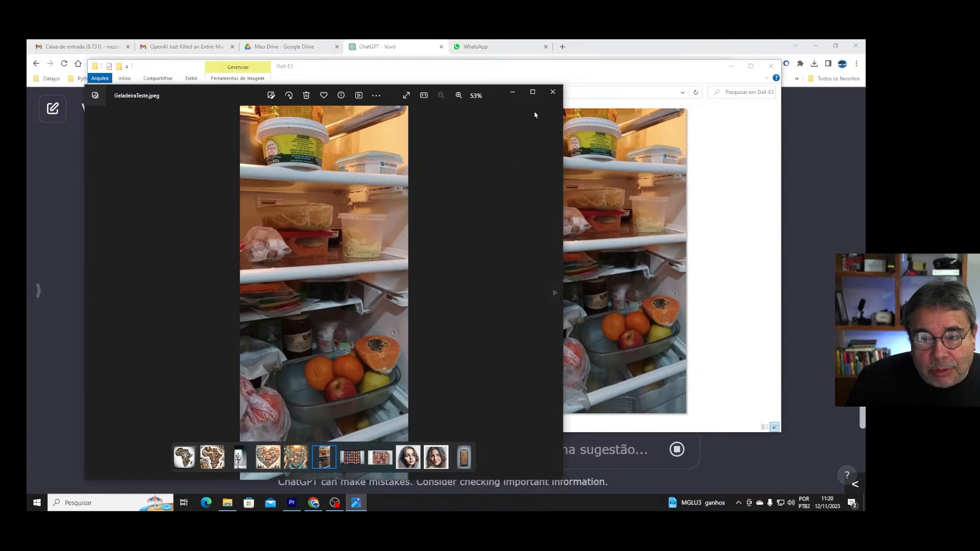
pyautogui.click(552, 92)
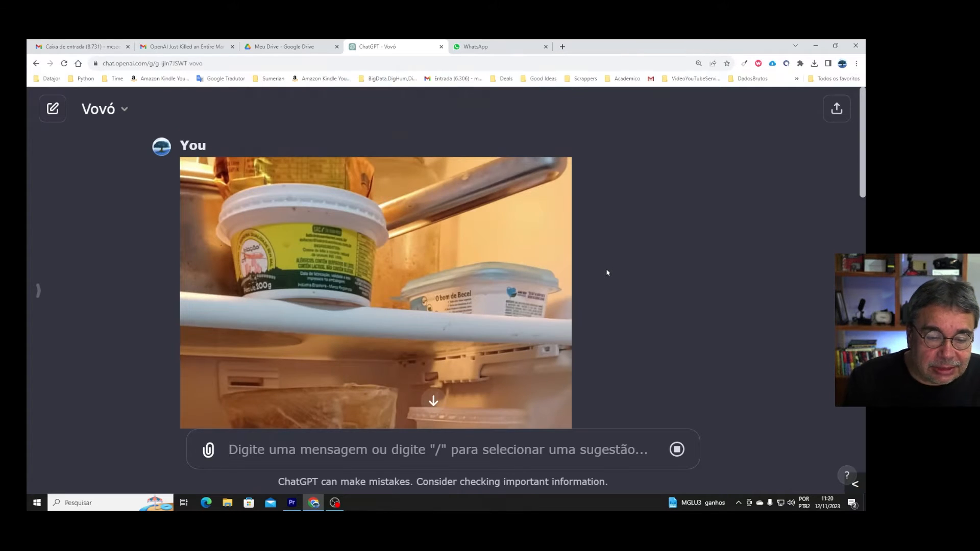
# Step: Read Vovó's recipe suggestion and compare its ingredients with the food shown in the uploaded fridge photo
pyautogui.scroll(-10, 607, 276)
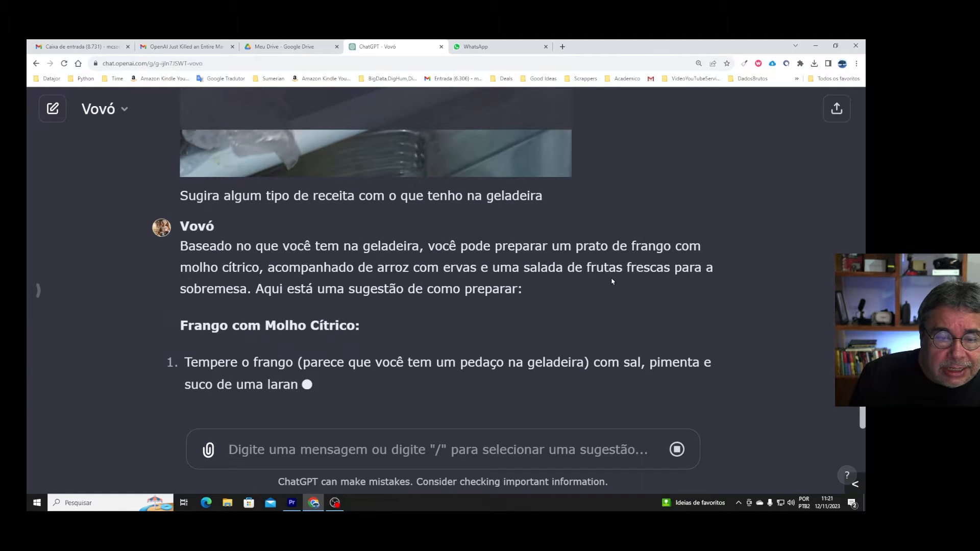
pyautogui.scroll(7, 602, 274)
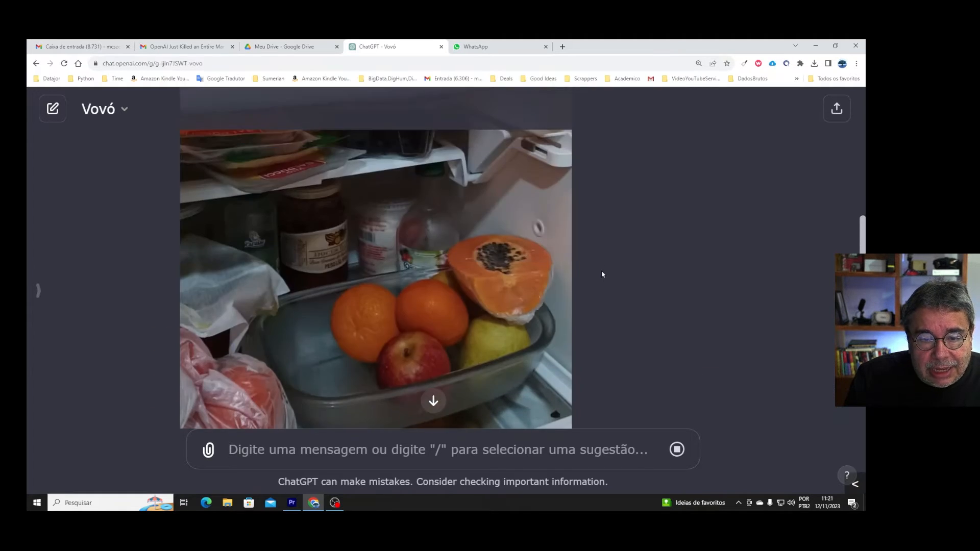
pyautogui.scroll(7, 602, 273)
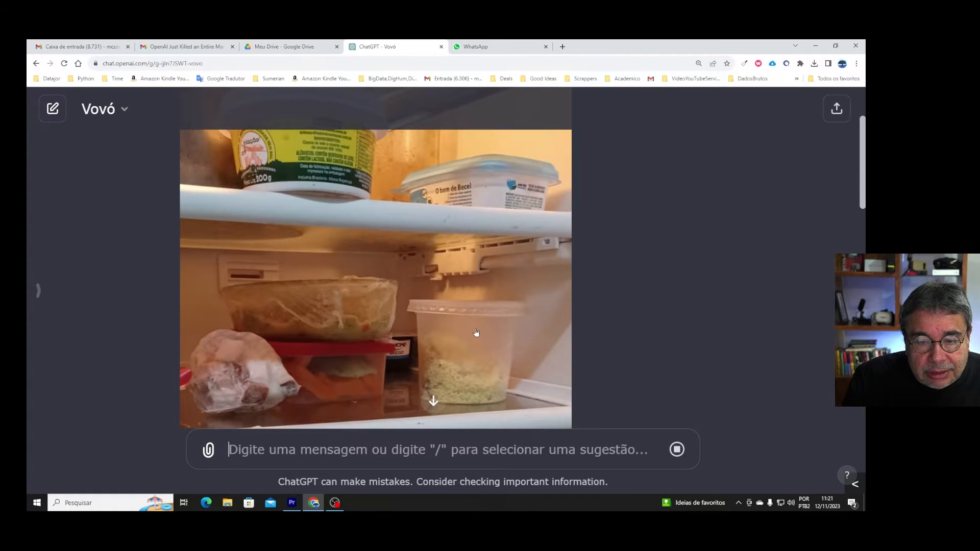
pyautogui.scroll(-10, 475, 334)
pyautogui.scroll(6, 530, 342)
pyautogui.scroll(-9, 515, 341)
pyautogui.scroll(-4, 536, 342)
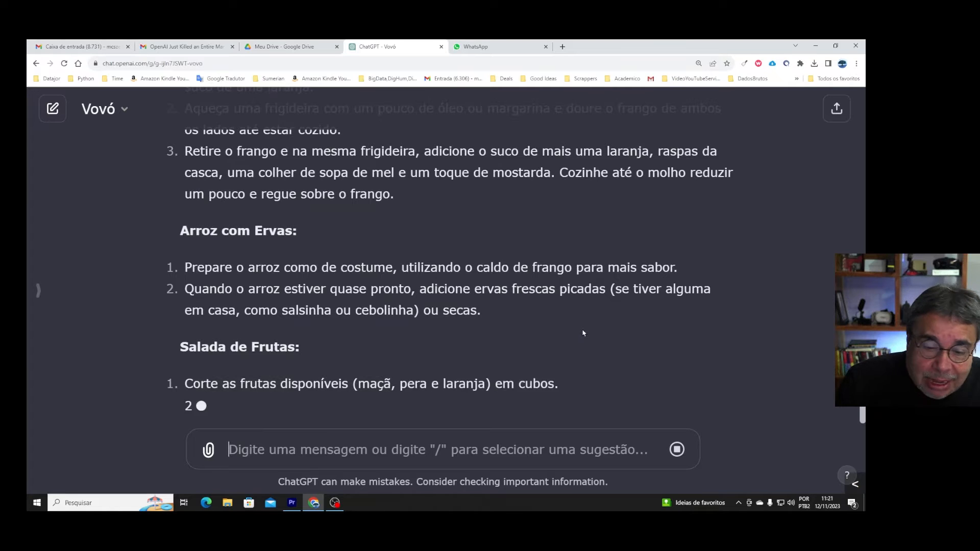
pyautogui.scroll(3, 583, 332)
pyautogui.scroll(3, 582, 318)
pyautogui.scroll(-5, 584, 318)
pyautogui.scroll(5, 583, 319)
pyautogui.scroll(6, 584, 318)
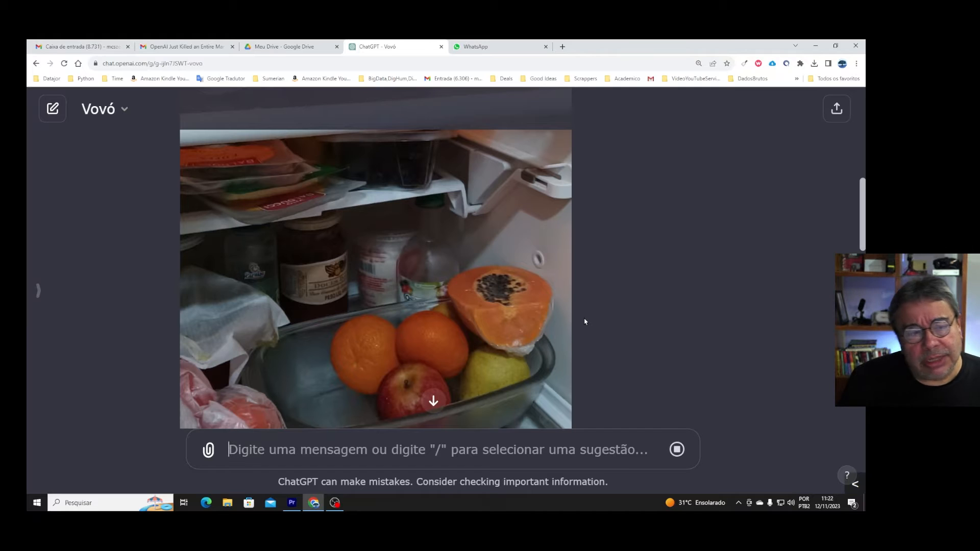
pyautogui.scroll(-5, 630, 274)
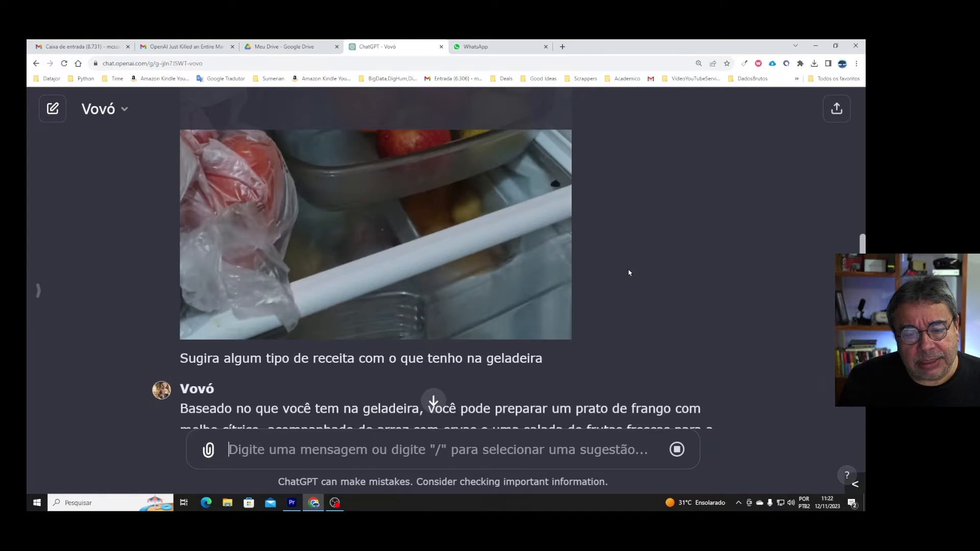
pyautogui.scroll(3, 629, 273)
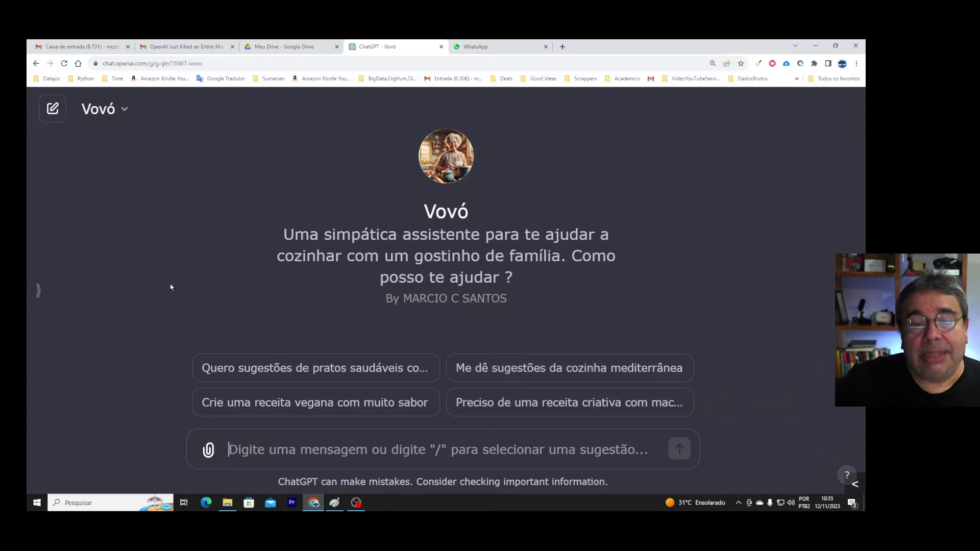
# Step: Switch to the FOCA assistant, hide the chat list and submit its suggested prompt about writing a text on the main news
pyautogui.click(39, 290)
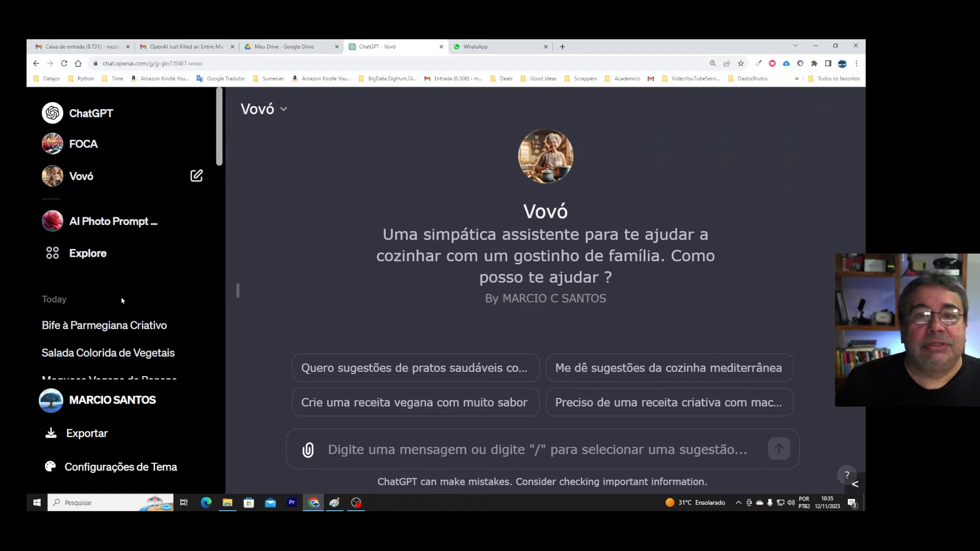
pyautogui.click(103, 144)
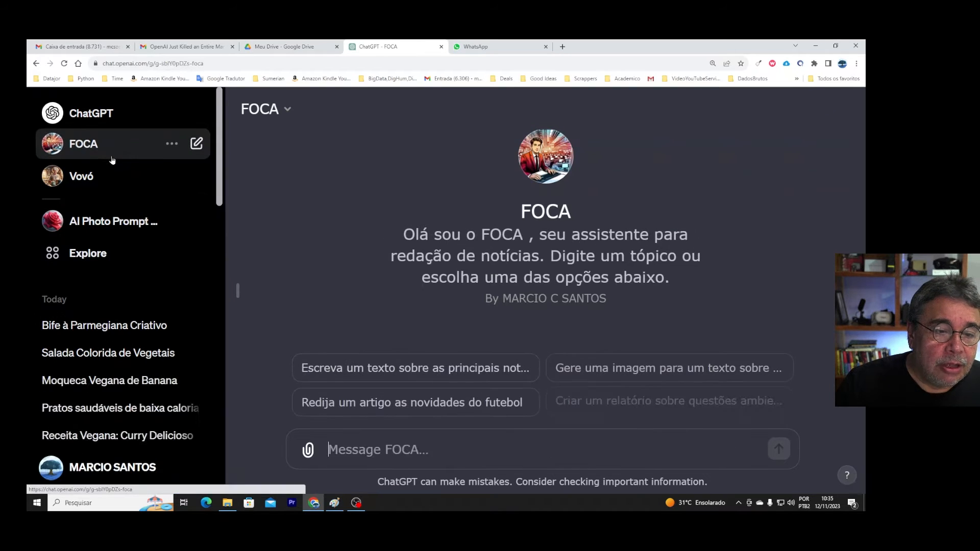
pyautogui.click(238, 290)
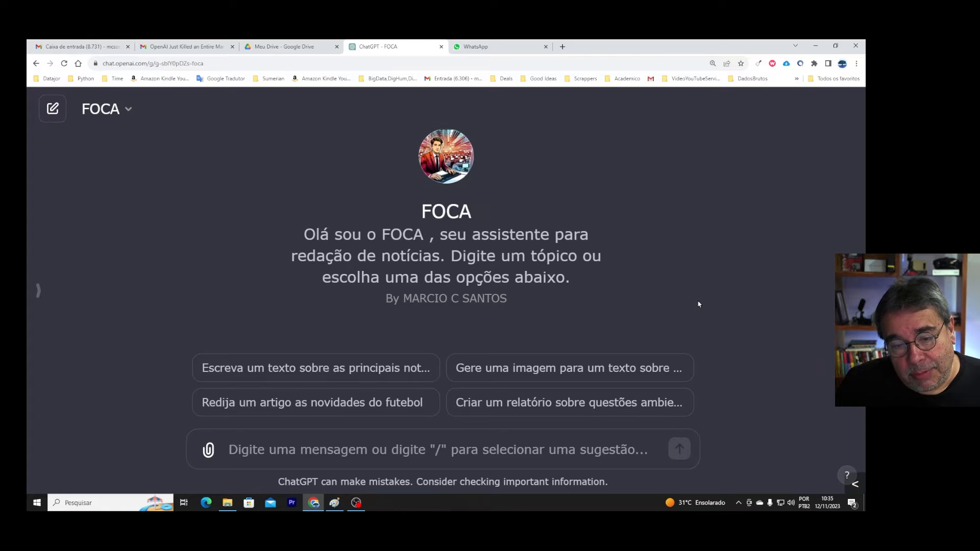
pyautogui.moveTo(306, 372)
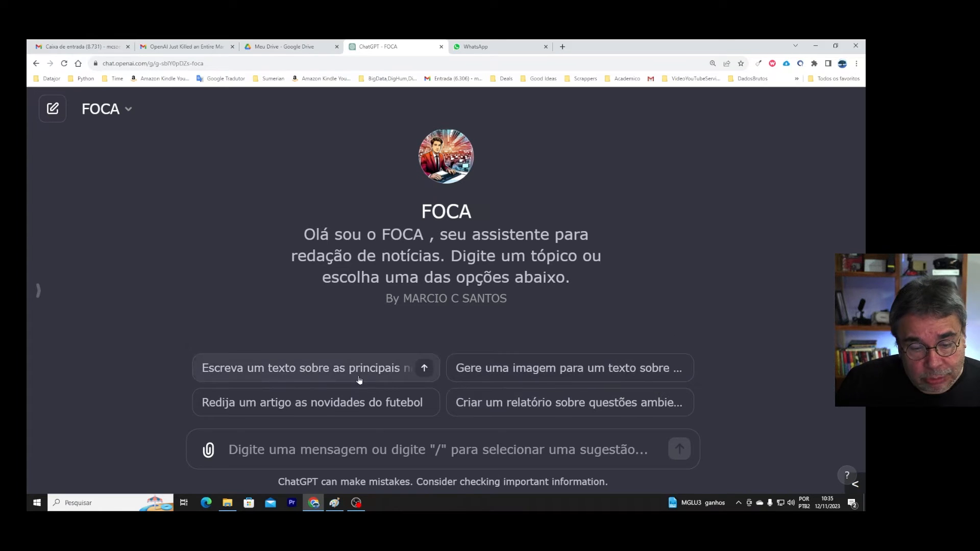
pyautogui.moveTo(309, 413)
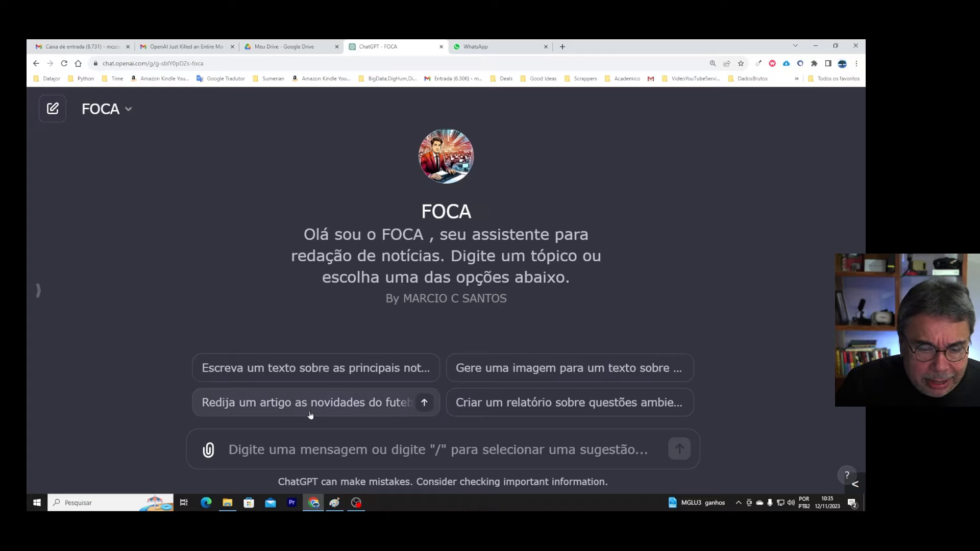
pyautogui.click(298, 376)
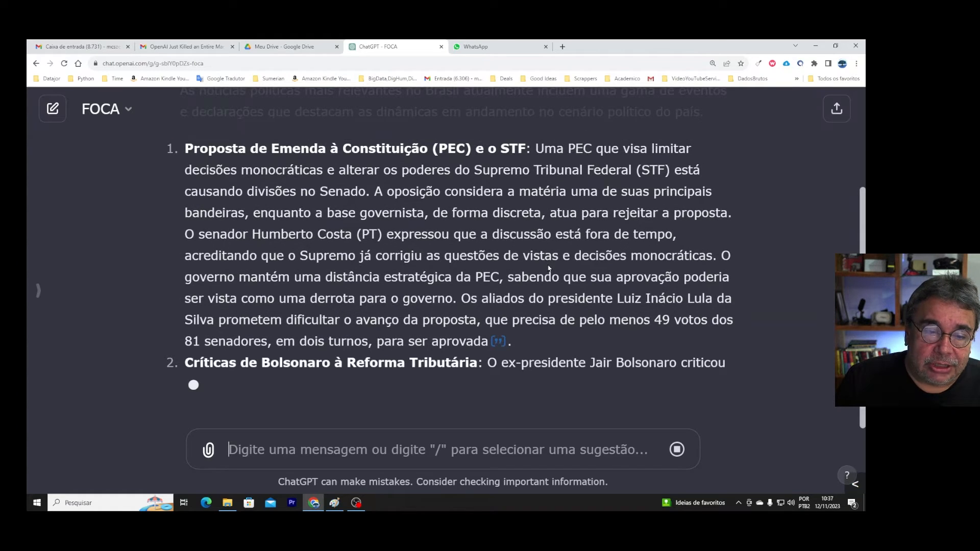
# Step: Review FOCA's answer on Brazilian political news, including its source citations and closing paragraph
pyautogui.moveTo(499, 319)
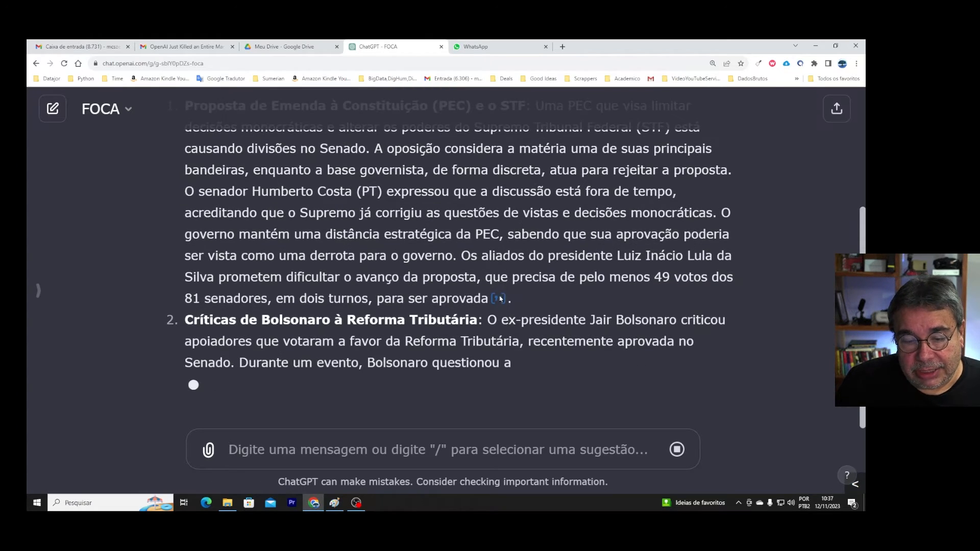
pyautogui.moveTo(494, 302)
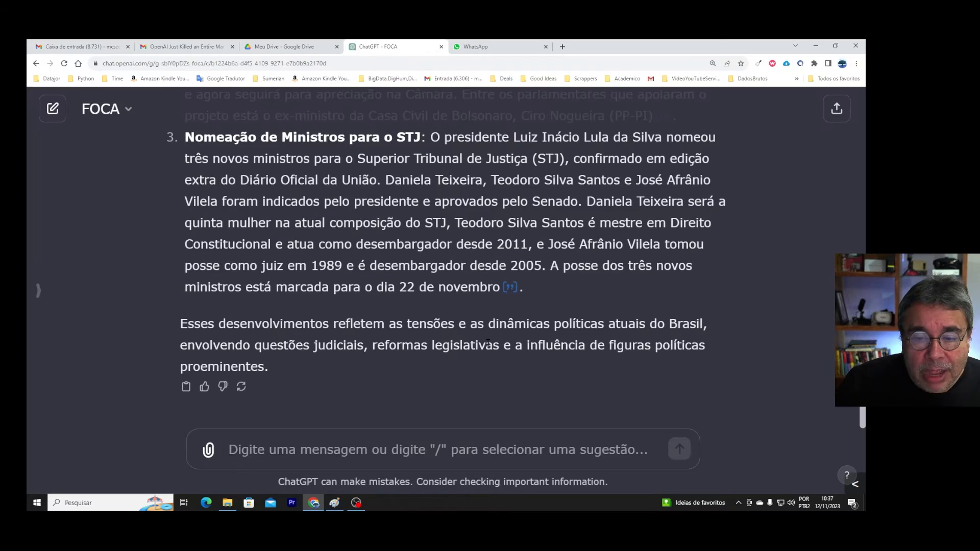
pyautogui.scroll(6, 431, 400)
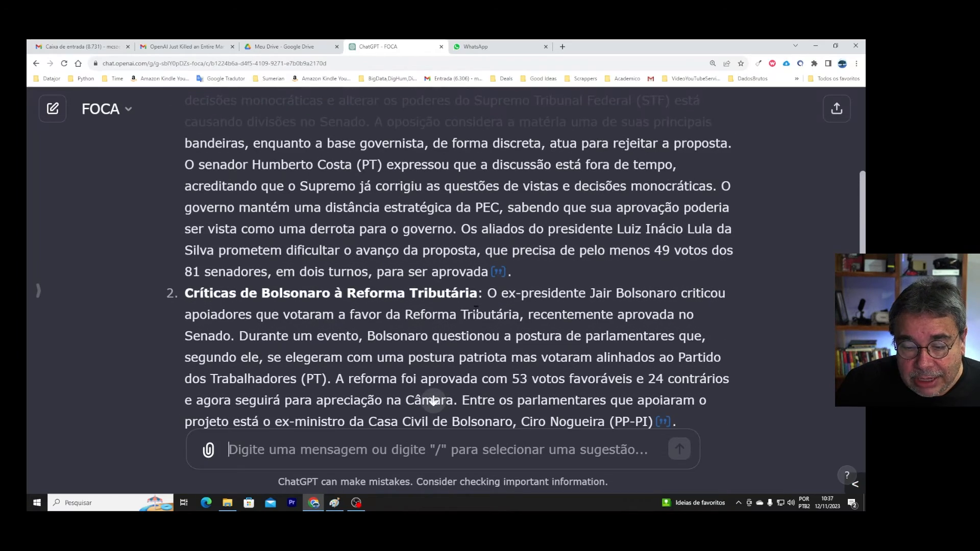
pyautogui.scroll(5, 432, 400)
pyautogui.scroll(-11, 432, 400)
pyautogui.scroll(-1, 475, 305)
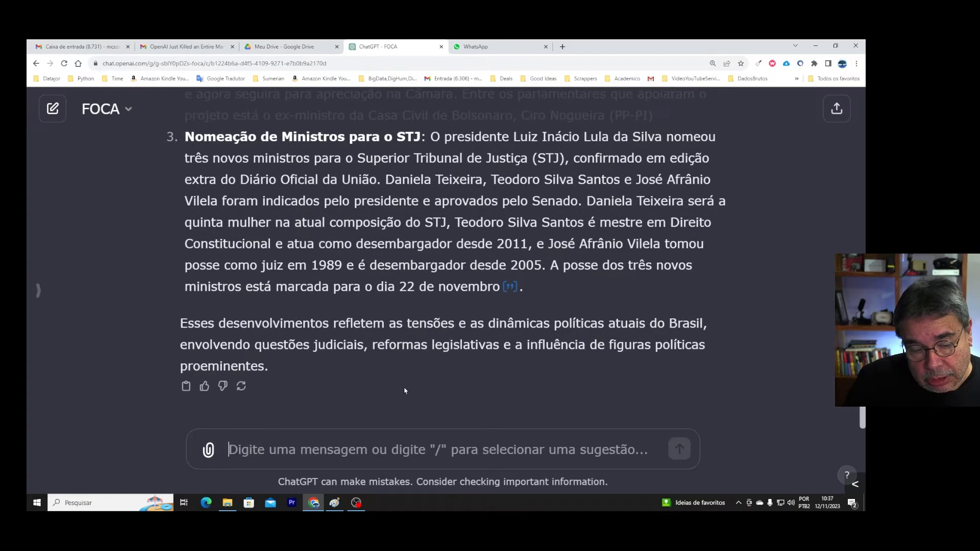
# Step: Send FOCA the request "Escreva um artigo do tipo resumo da semana com esses tópicos"
pyautogui.write('E')
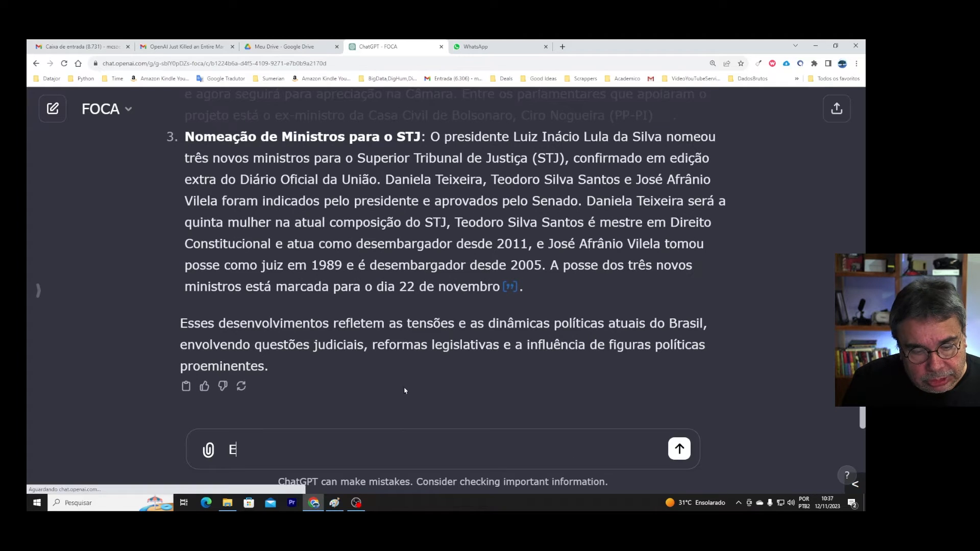
pyautogui.write('screva um')
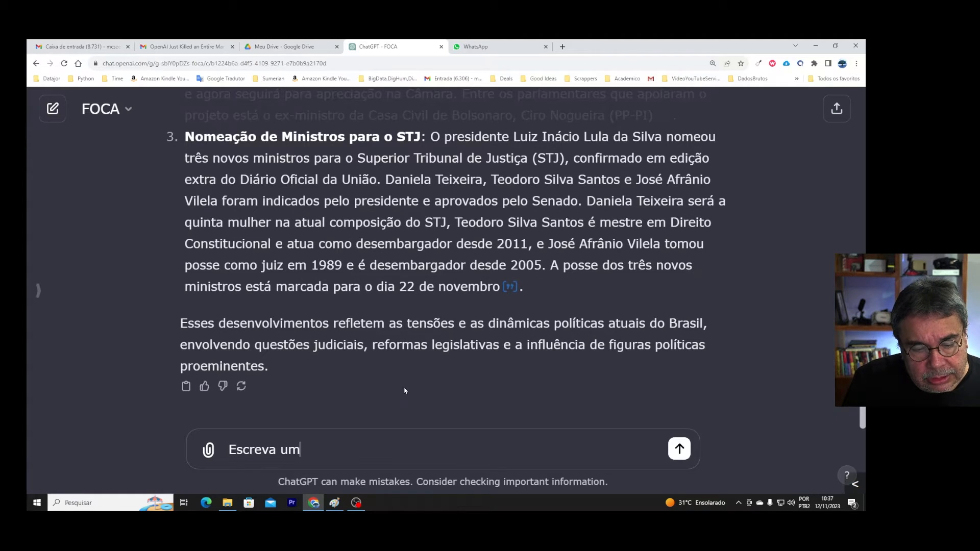
pyautogui.write(' artigo do tip')
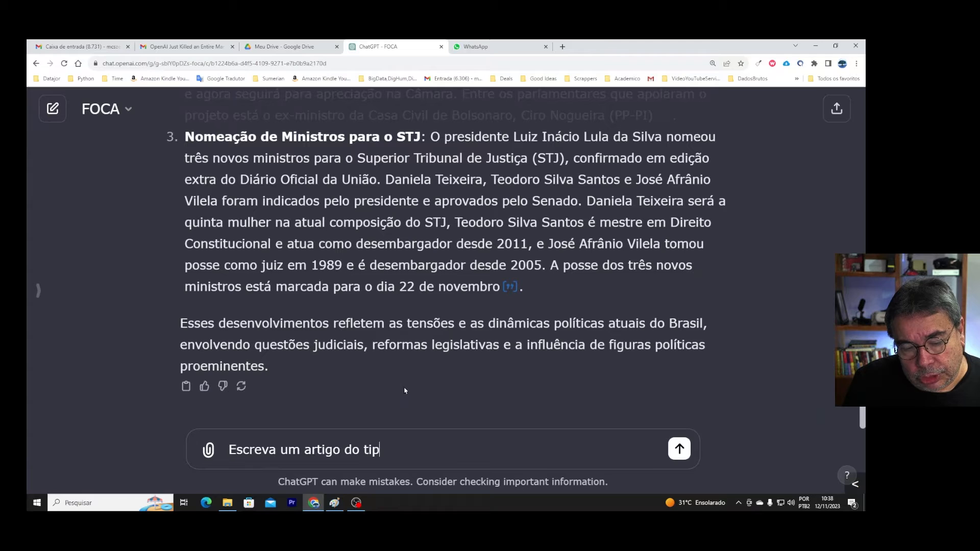
pyautogui.write('o resumo d')
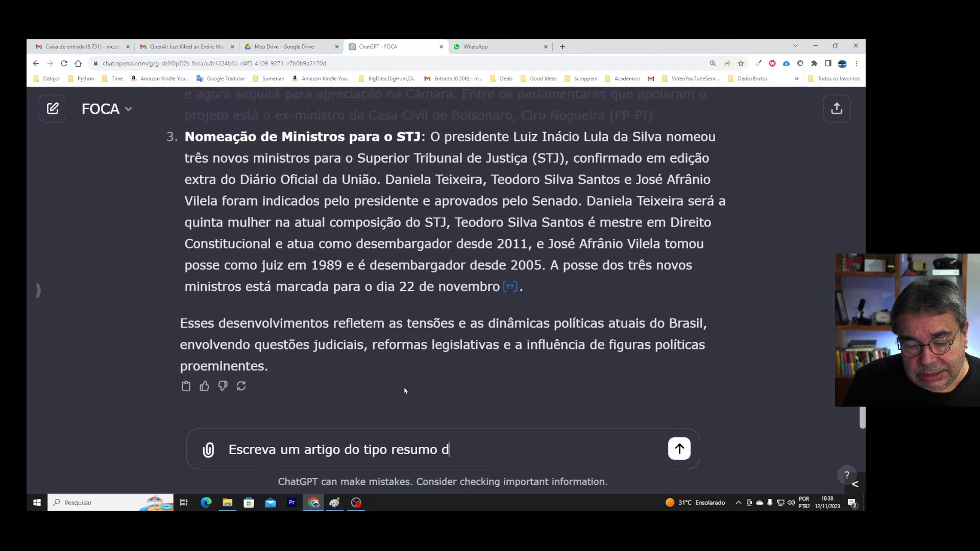
pyautogui.write('a seman')
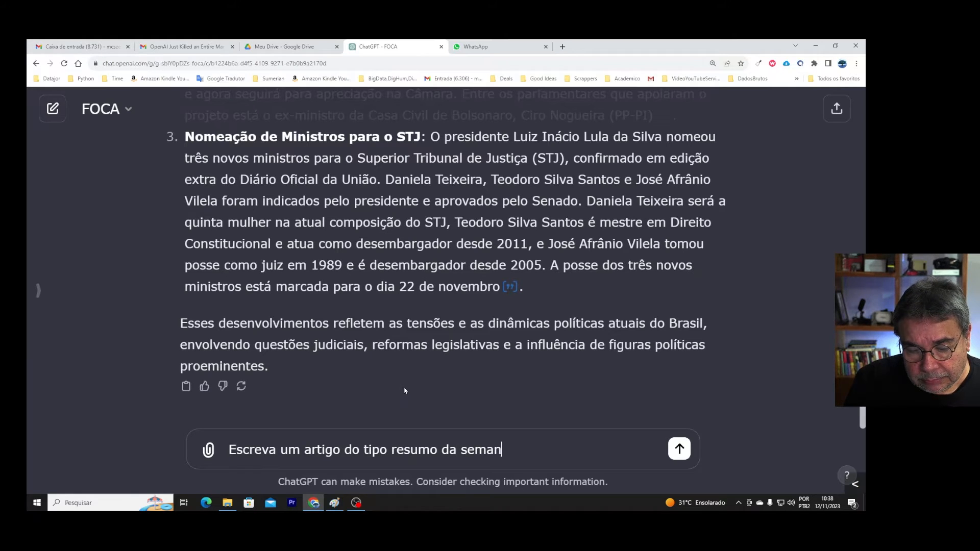
pyautogui.write('a com esses ')
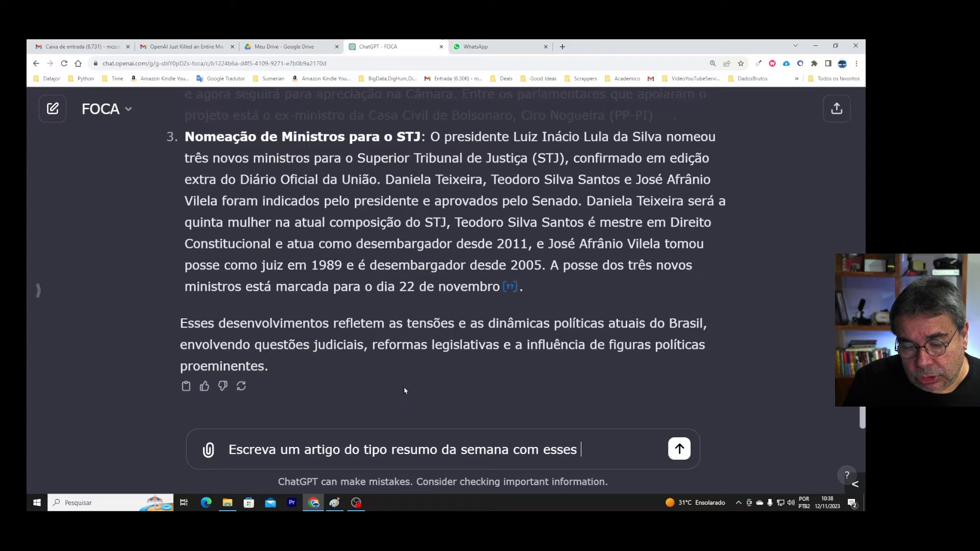
pyautogui.write('tópicos')
pyautogui.press('Return')
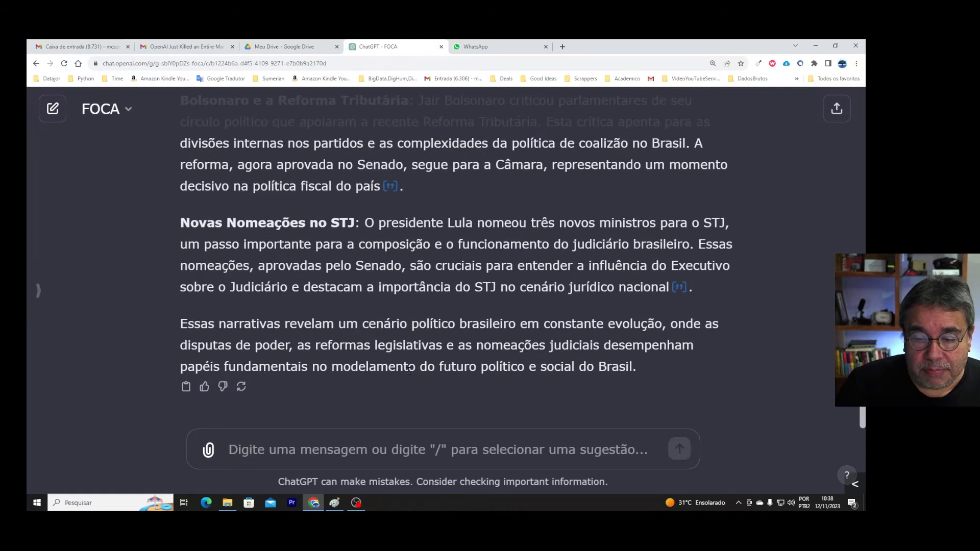
# Step: Look over the weekly summary article and ask FOCA "Crie uma imagem para inserir nesta matéria"
pyautogui.scroll(6, 405, 391)
pyautogui.click(432, 401)
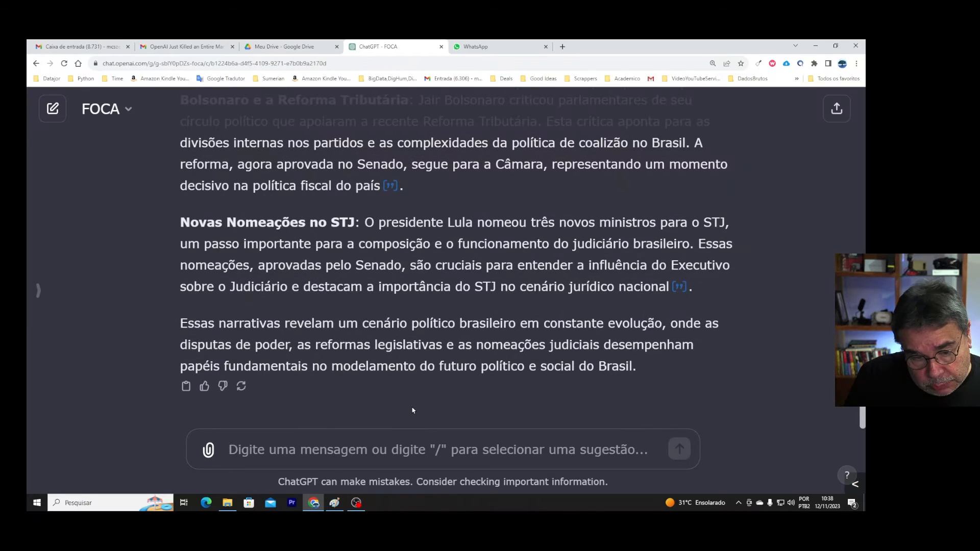
pyautogui.write('Crie um a imagem para inserir nesta matéria')
pyautogui.press('Return')
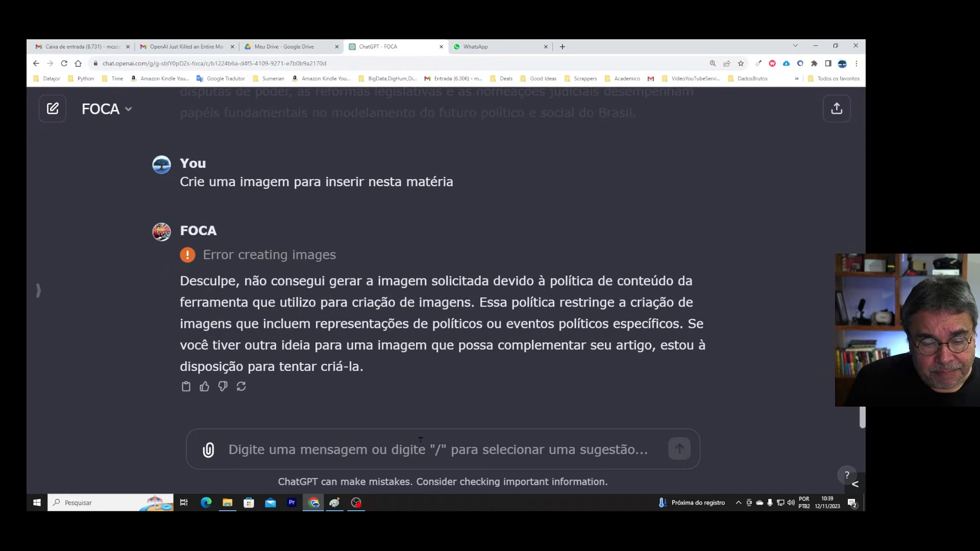
# Step: Send FOCA the request "Crie uma imagem de uma mesa de reunião com pessoas discutindo de forma acalorada"
pyautogui.write('Cir')
pyautogui.press('BackSpace')
pyautogui.press('BackSpace')
pyautogui.write('rie uma imagem')
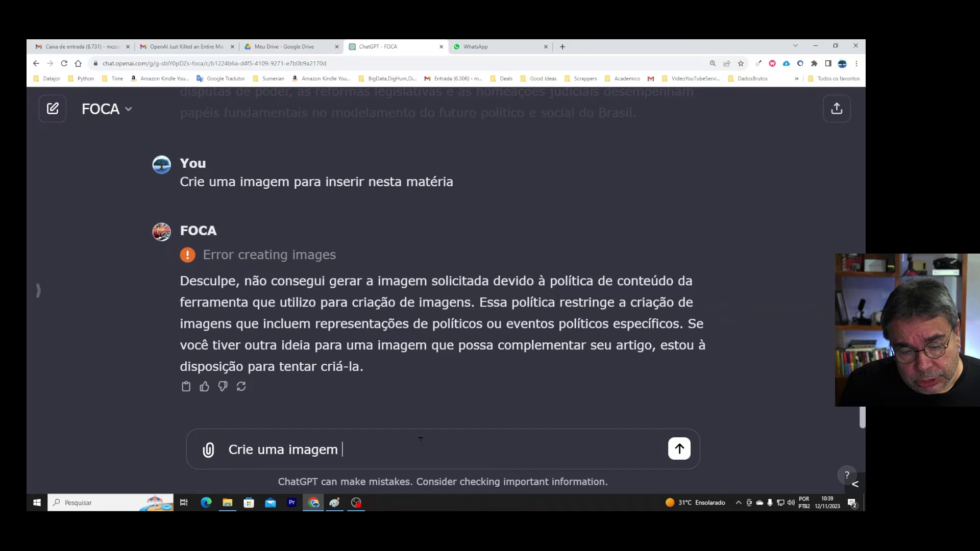
pyautogui.write('d')
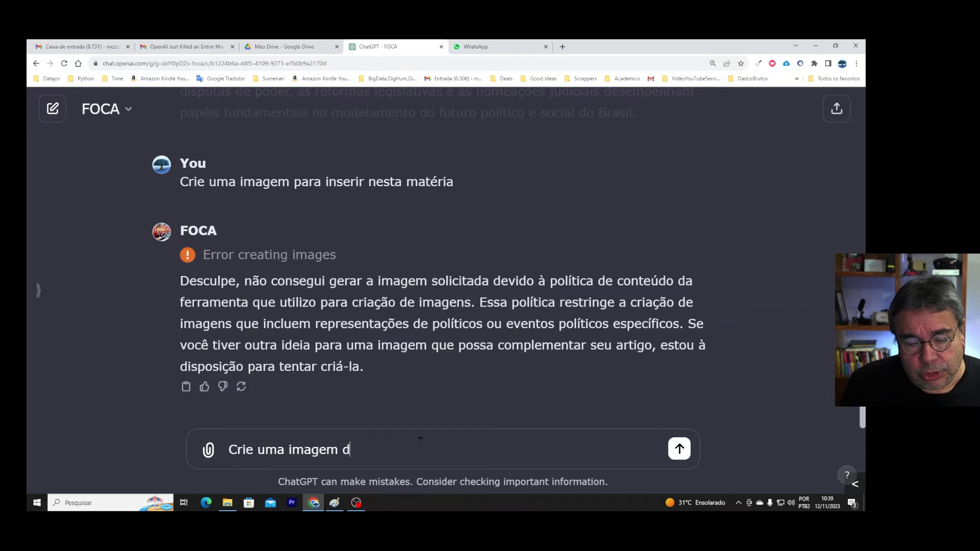
pyautogui.write('e uma mesa')
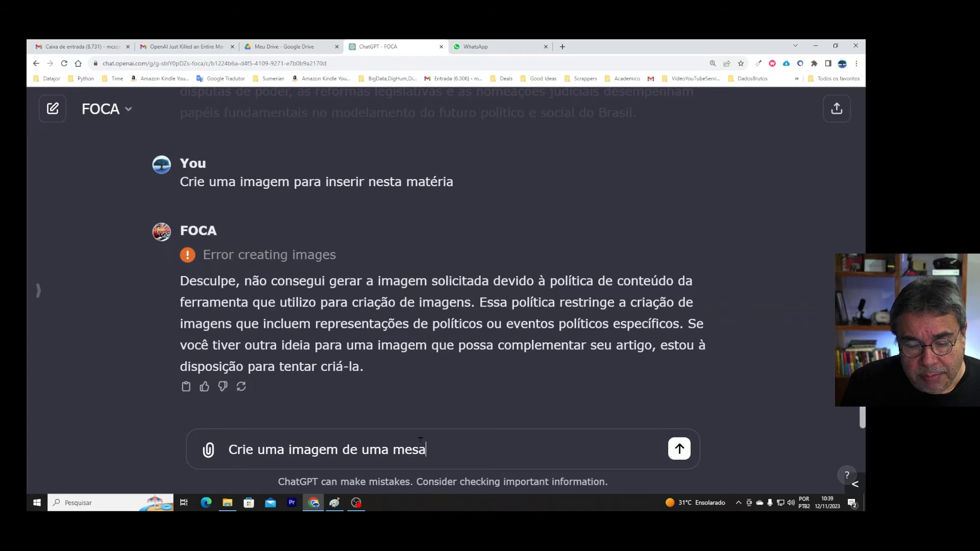
pyautogui.write(' de reunião ')
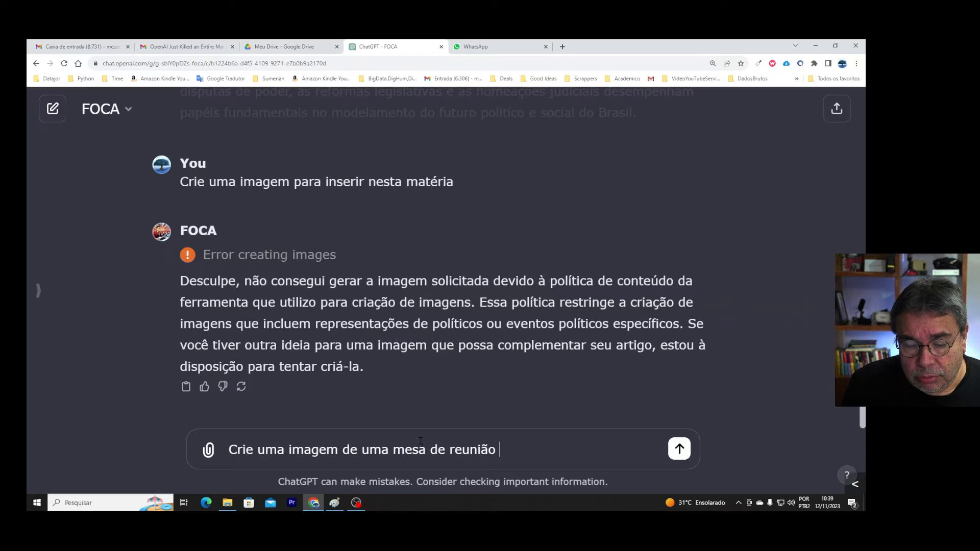
pyautogui.write('com pessoas ')
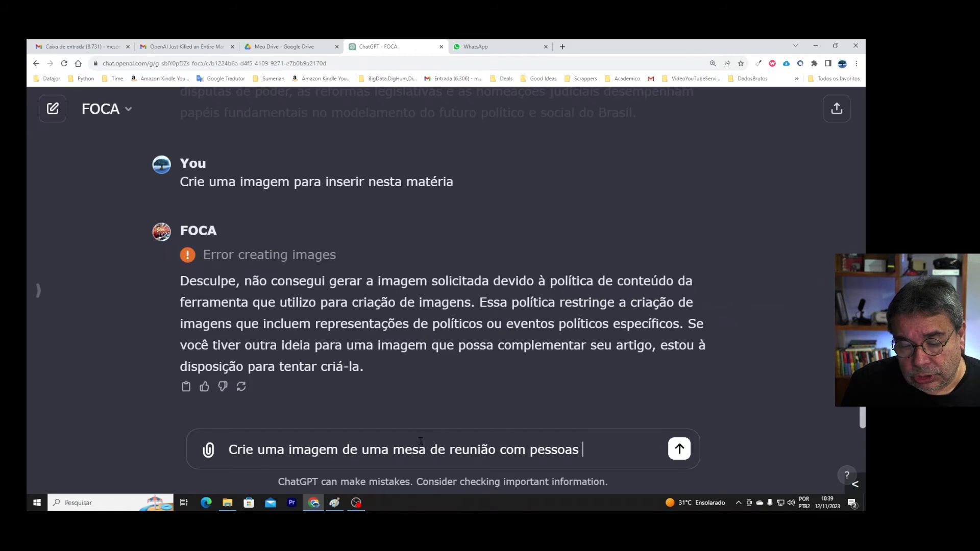
pyautogui.write('discutindo de forma a')
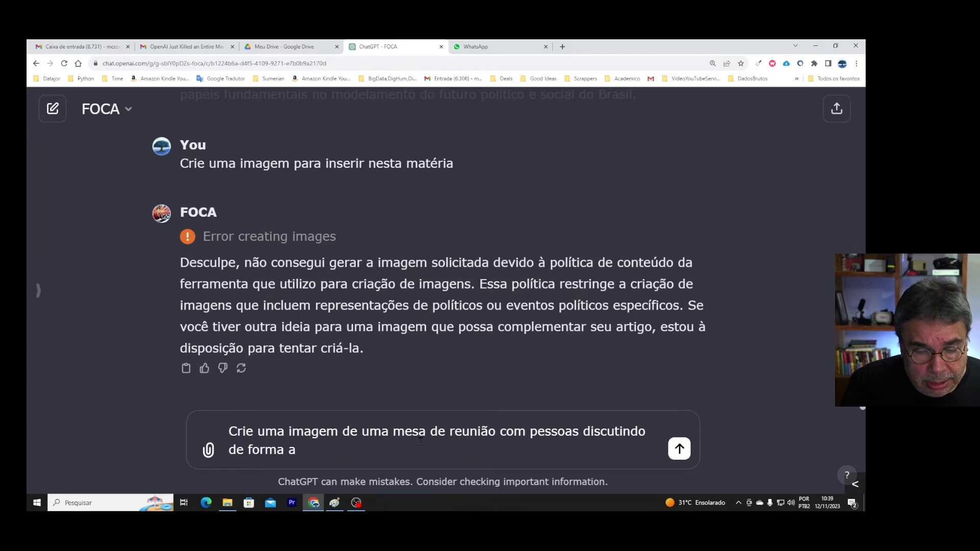
pyautogui.press('BackSpace')
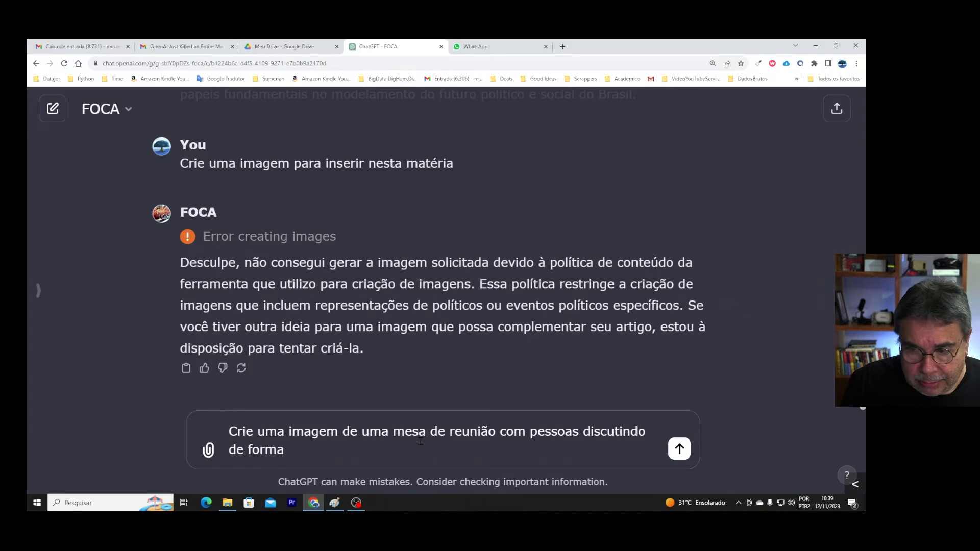
pyautogui.write('acalorada')
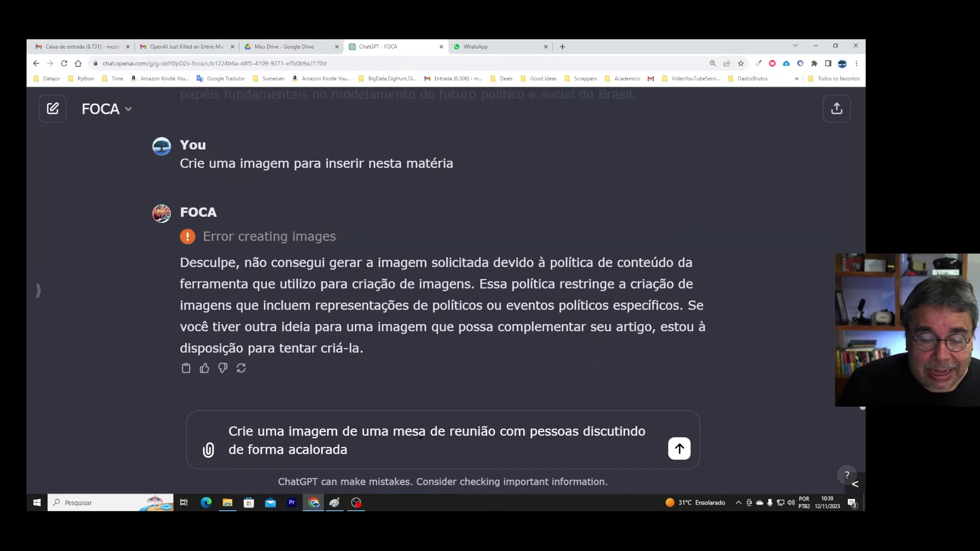
pyautogui.press('Return')
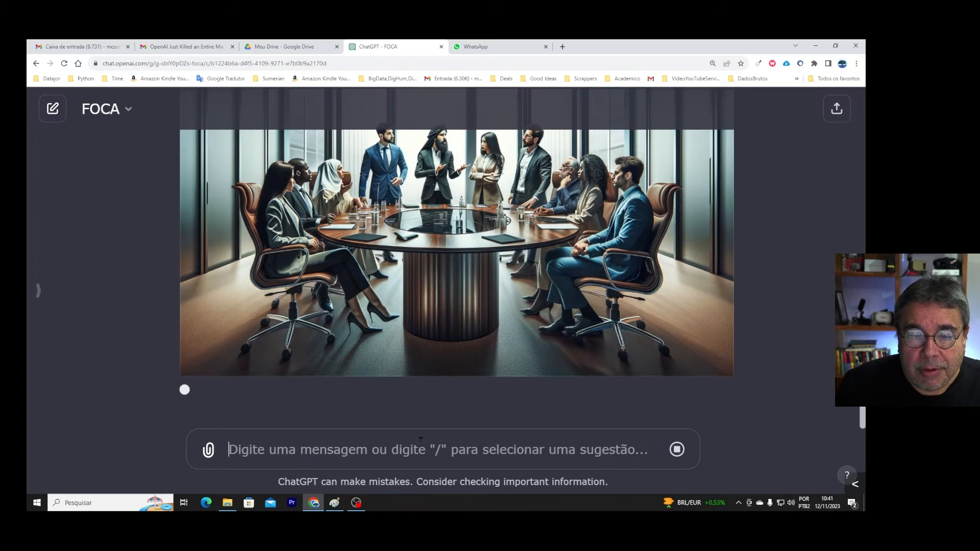
# Step: Look over the generated meeting-table image and go back through the conversation to the start of the weekly summary article
pyautogui.scroll(2, 470, 340)
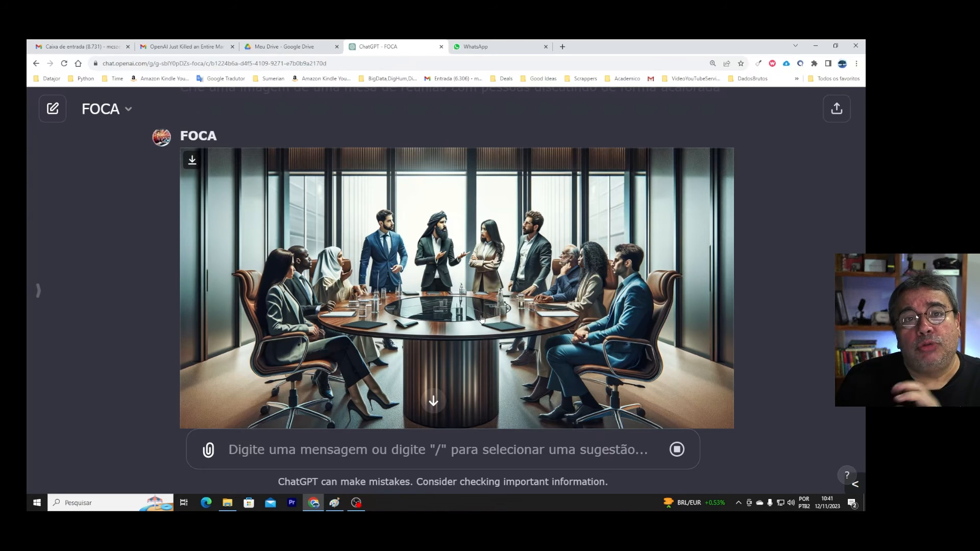
pyautogui.scroll(10, 481, 318)
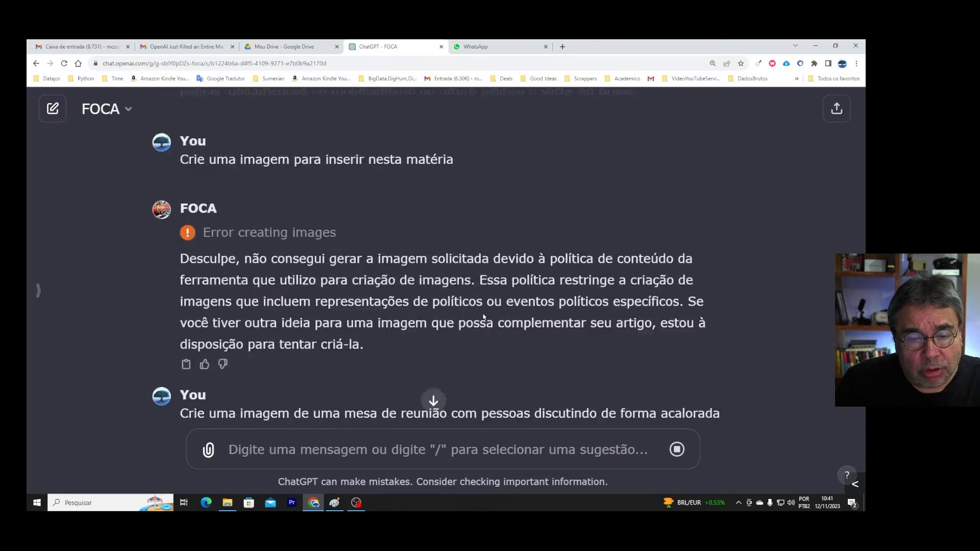
pyautogui.scroll(10, 484, 313)
pyautogui.scroll(-2, 485, 302)
pyautogui.scroll(-5, 485, 301)
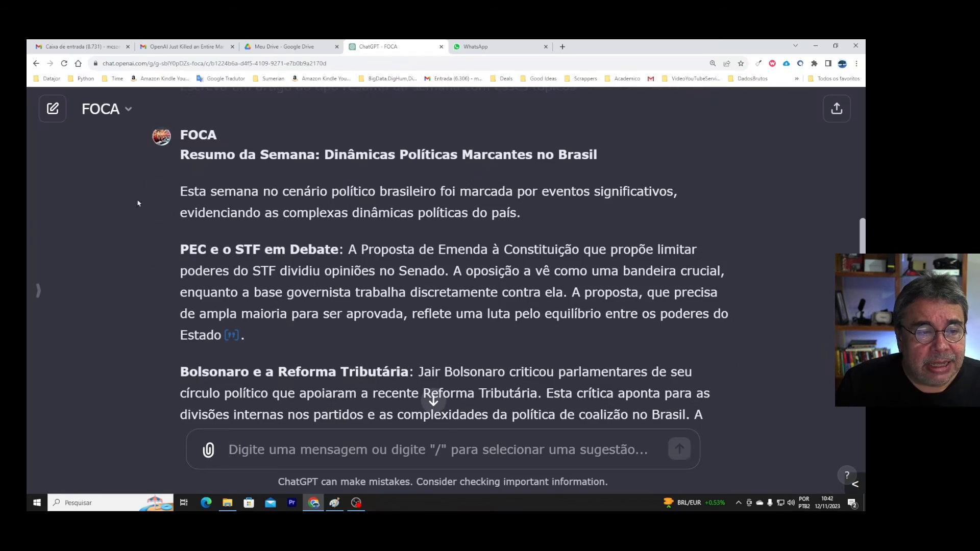
# Step: Switch to the Vovó assistant from the chat list and hide the list again
pyautogui.click(37, 290)
pyautogui.click(77, 178)
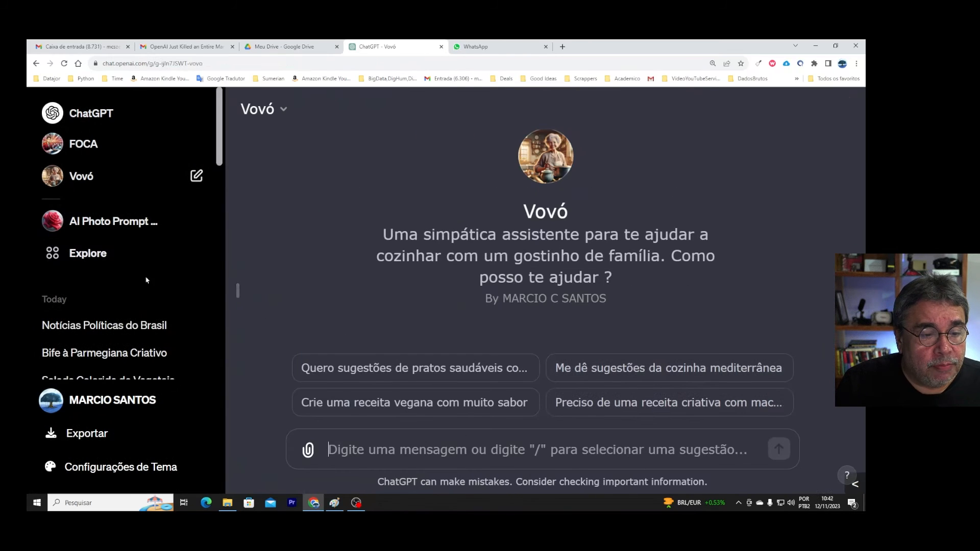
pyautogui.click(238, 289)
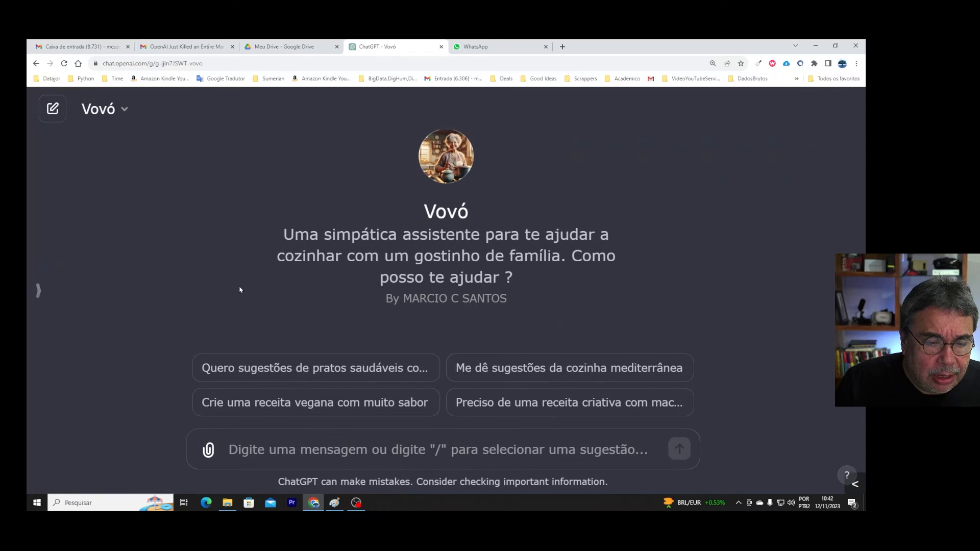